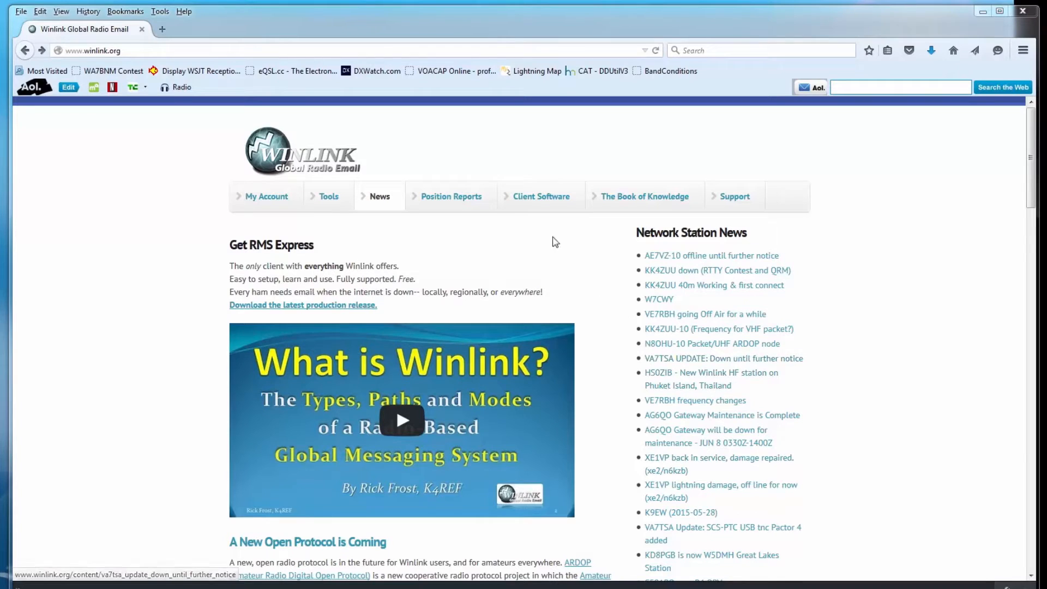
Go to Client Software and follow the Winlink FTP Site link at the bottom of the comparison table.
left_click(541, 203)
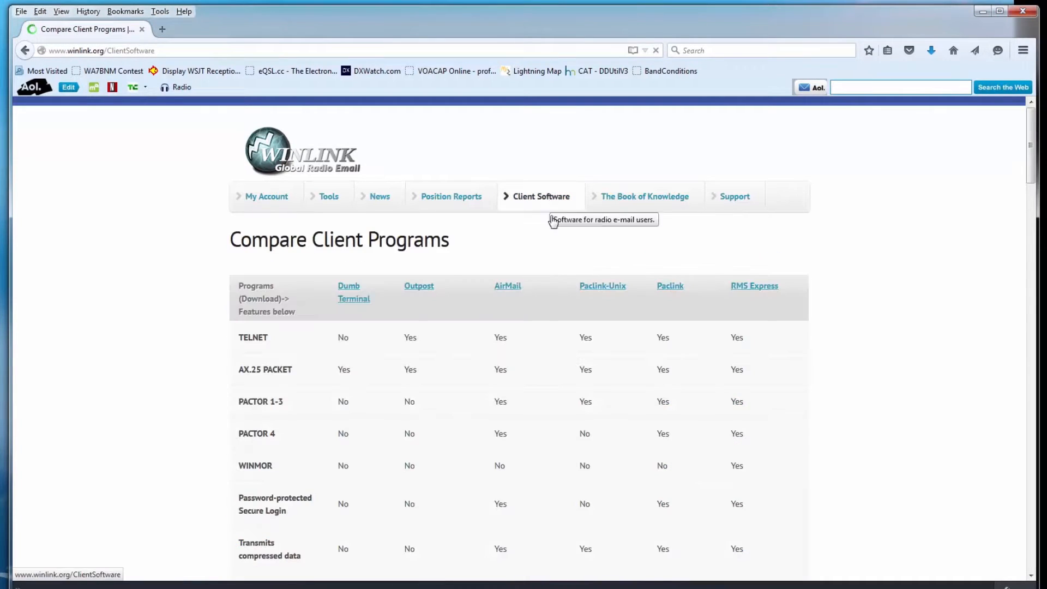
scroll(201, 406, "down", 1)
scroll(201, 407, "down", 15)
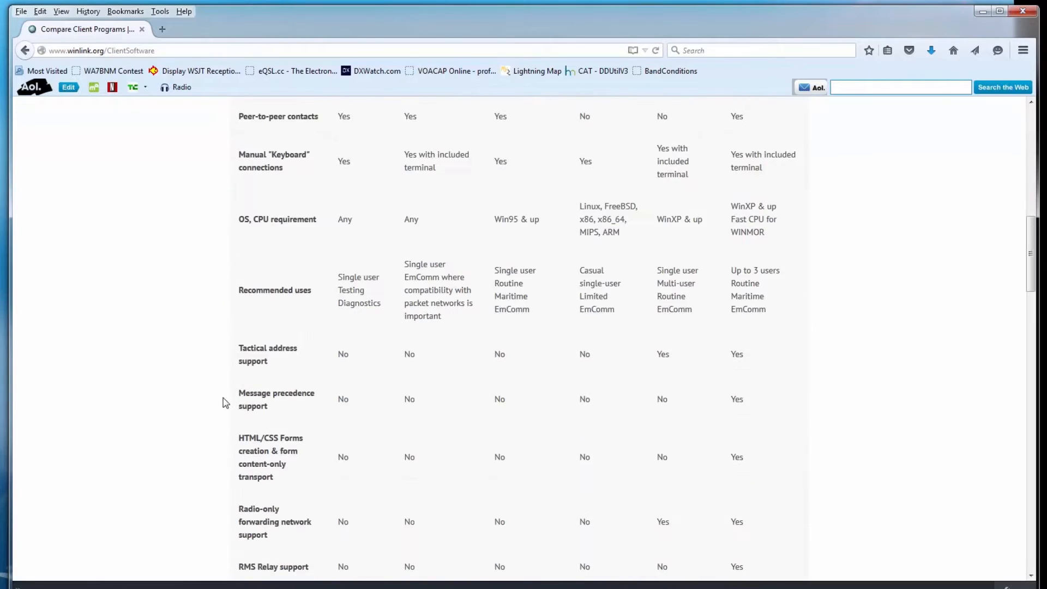
scroll(227, 411, "down", 9)
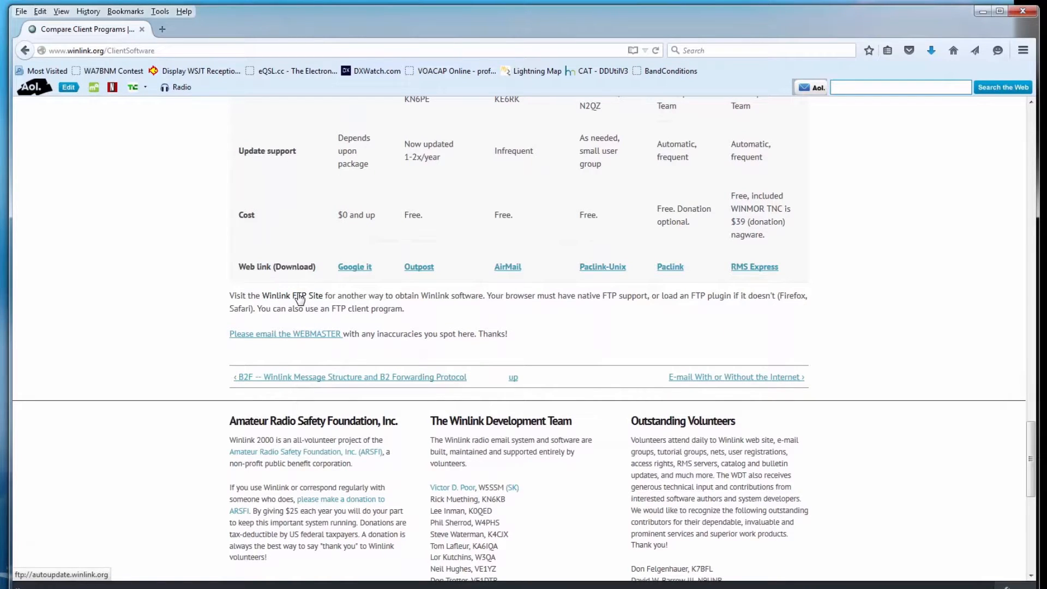
left_click(299, 298)
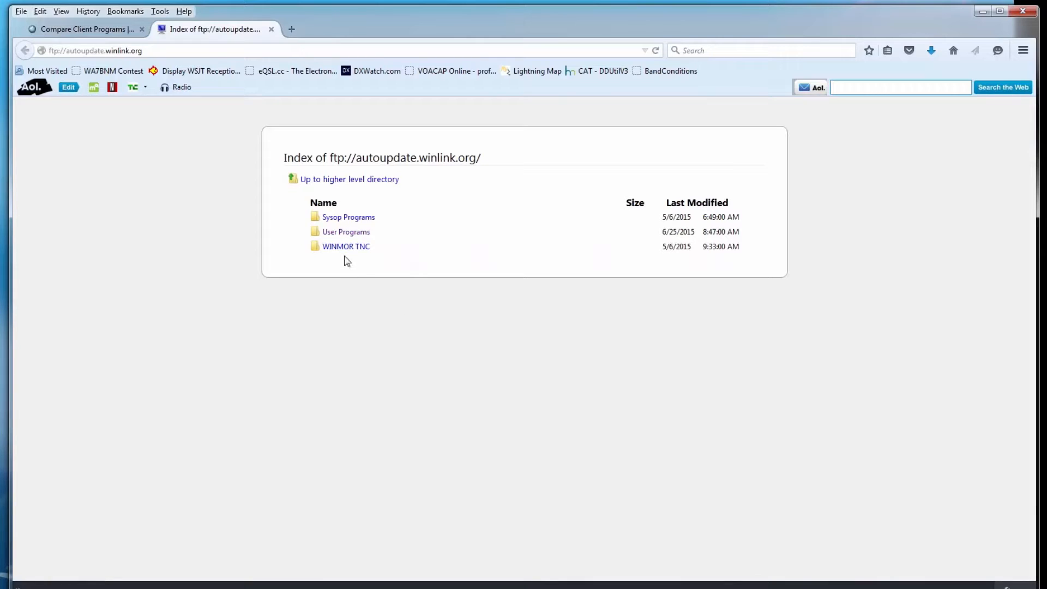
Save RMS_Express_install_1-3-4-0.zip and itshfbc_120722.zip from the User Programs FTP folder.
left_click(341, 234)
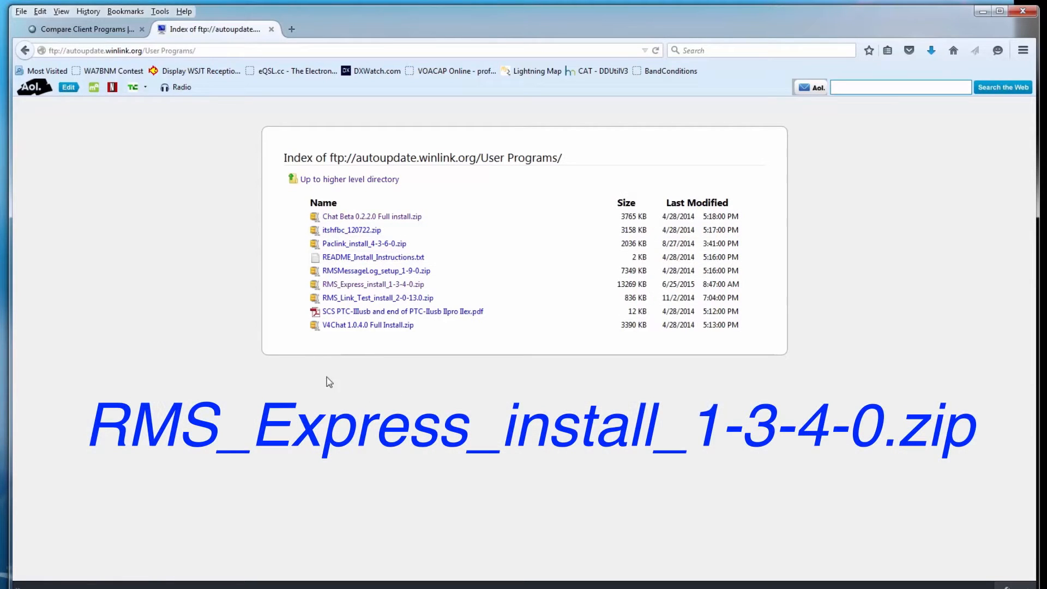
left_click(339, 285)
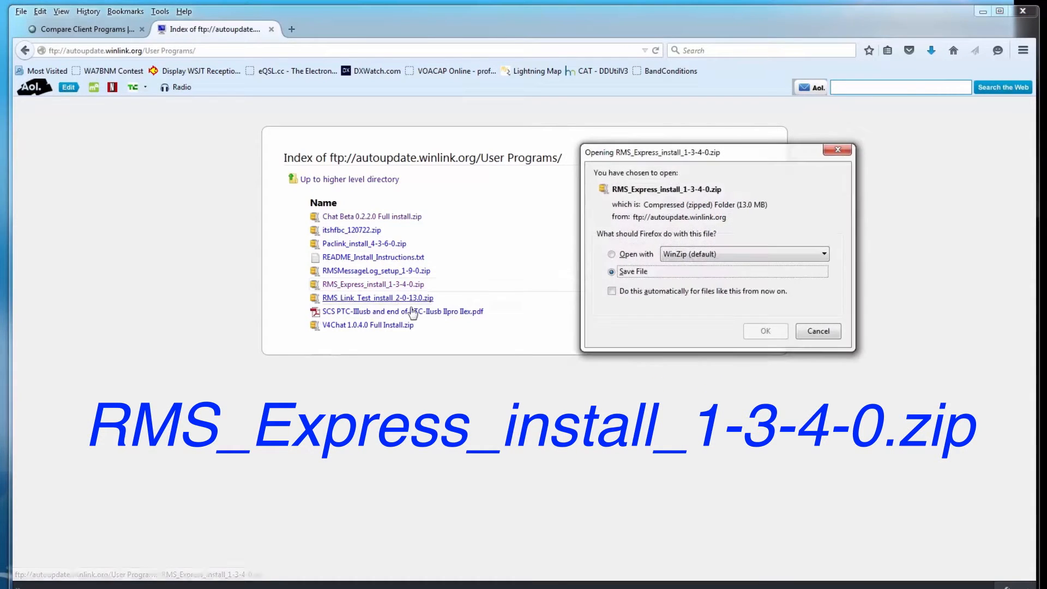
key("Return")
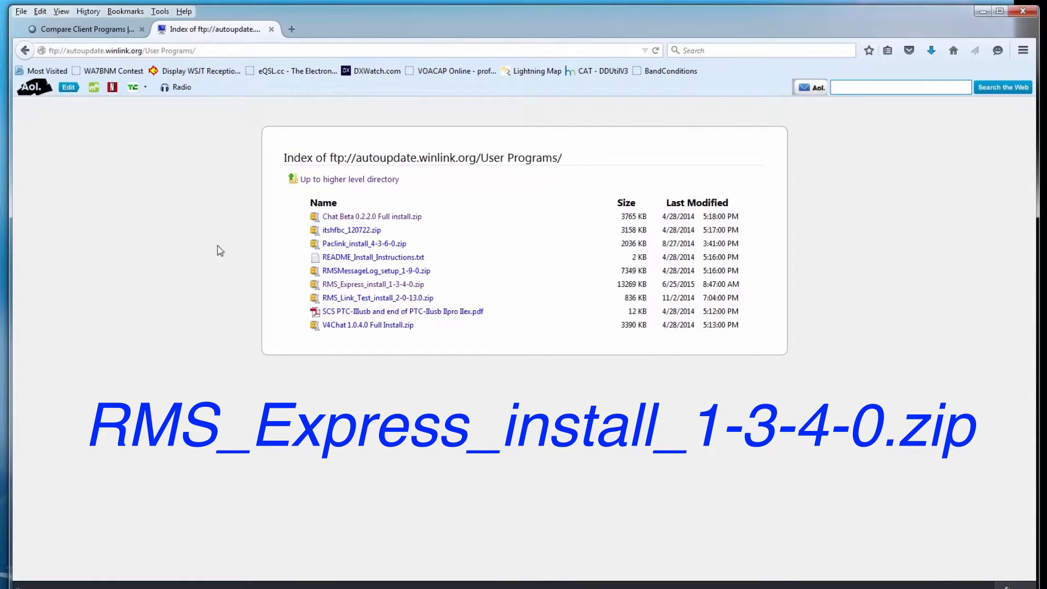
left_click(338, 230)
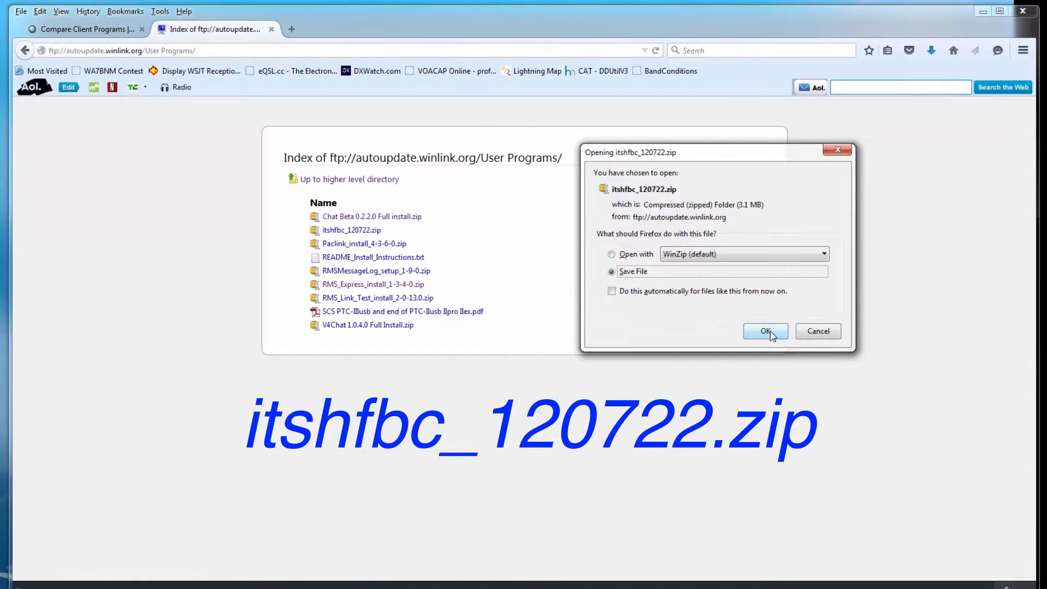
left_click(777, 333)
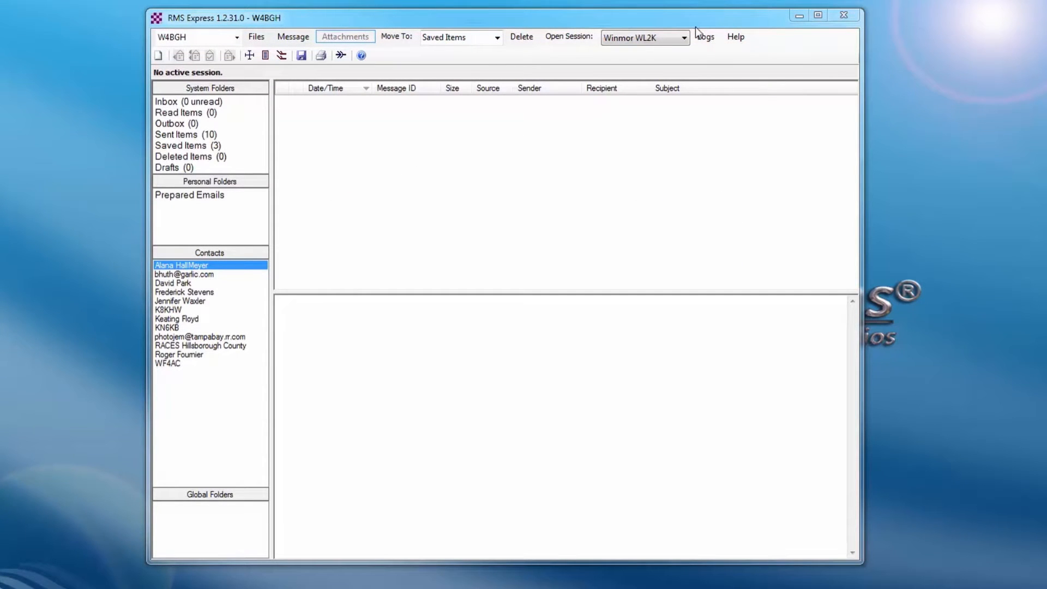
Bring the RMS Express mailbox window to the front.
left_click(256, 38)
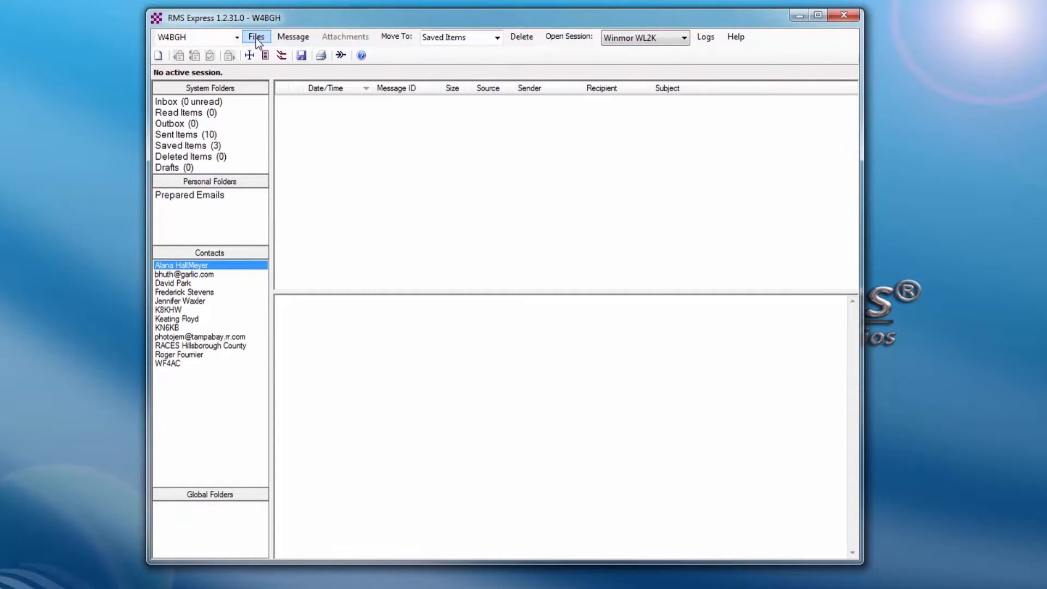
Review RMS Express Setup (grid square EL87VT, propagation path C:\itshfbc\) and apply it with Update.
left_click(256, 37)
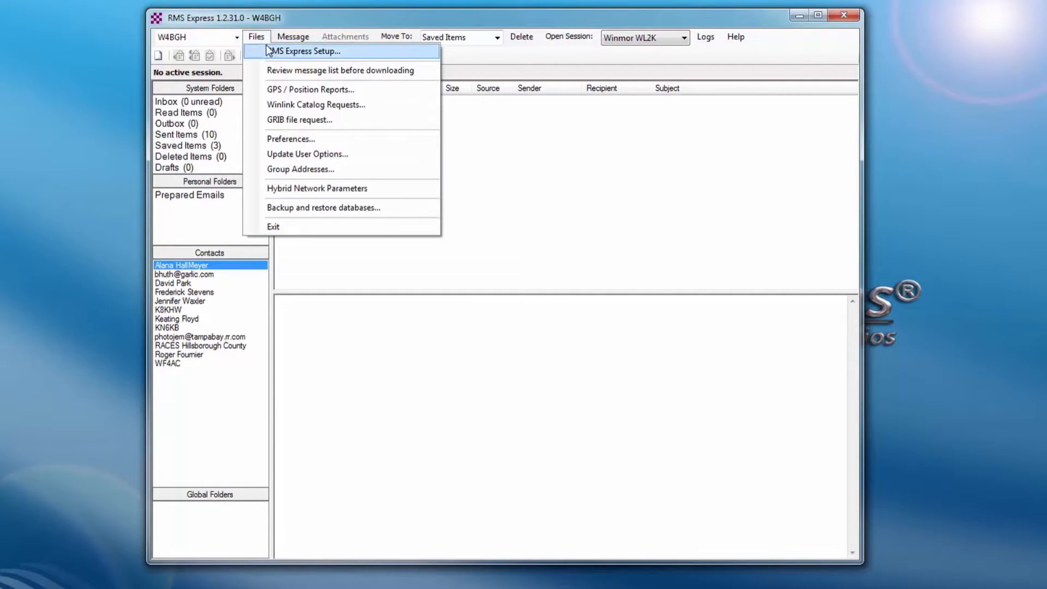
left_click(282, 51)
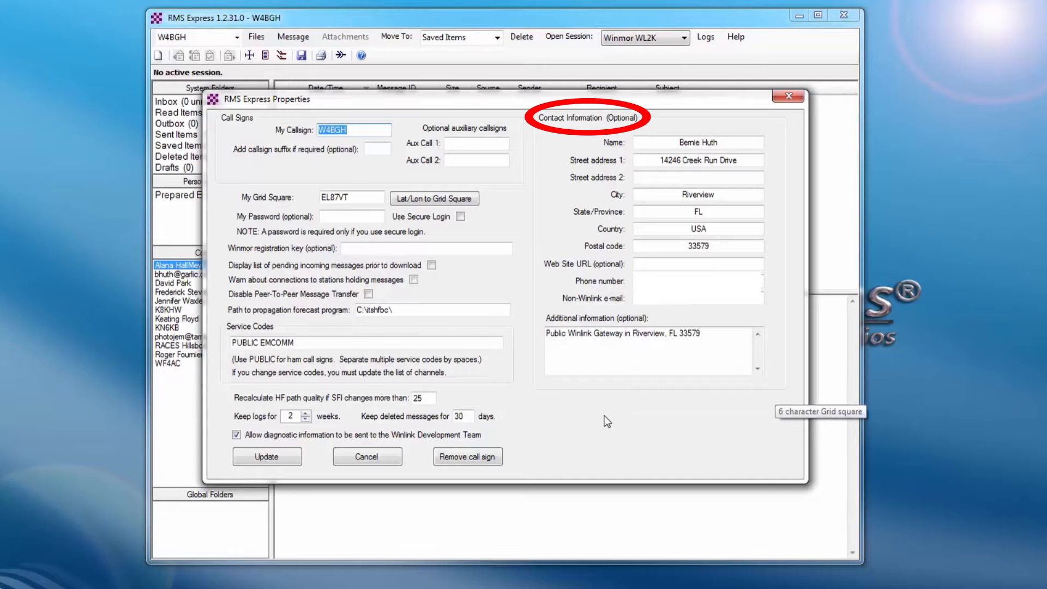
left_click(261, 456)
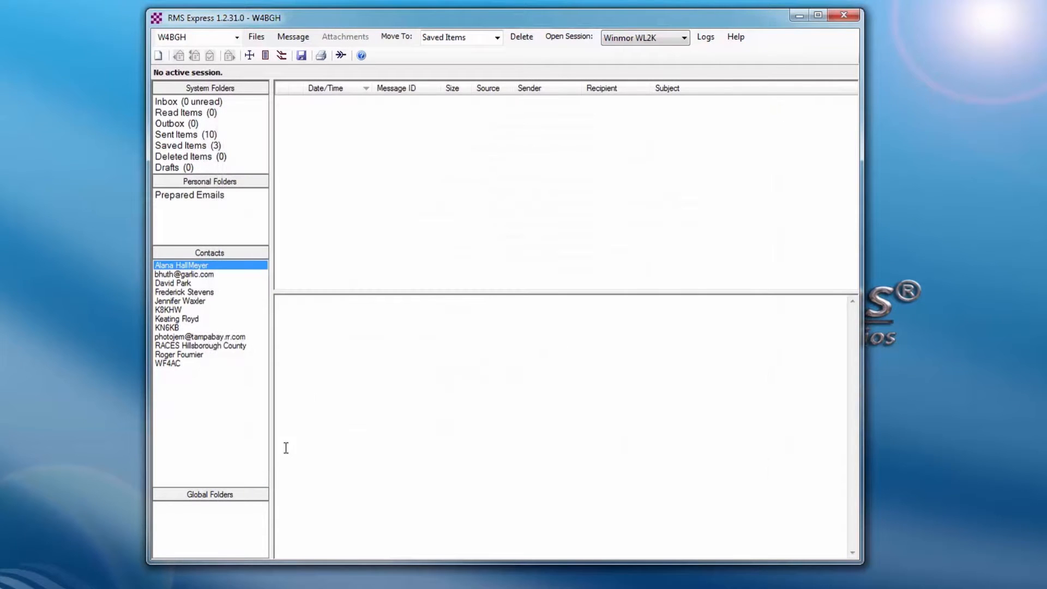
left_click(256, 38)
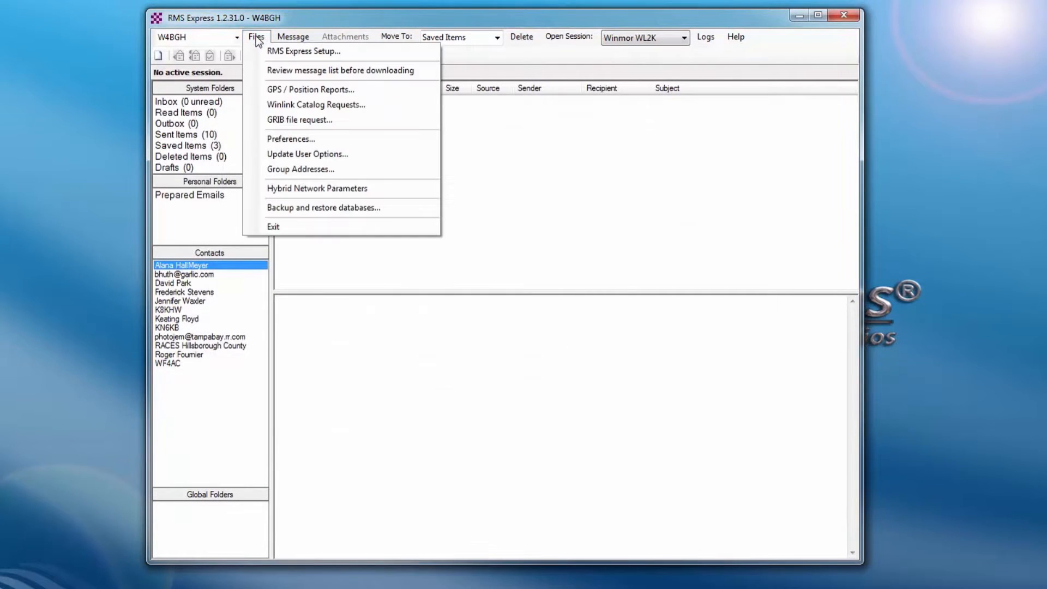
Check 'Add //WL2K to the subject of messages' in Preferences and save with Update.
left_click(269, 138)
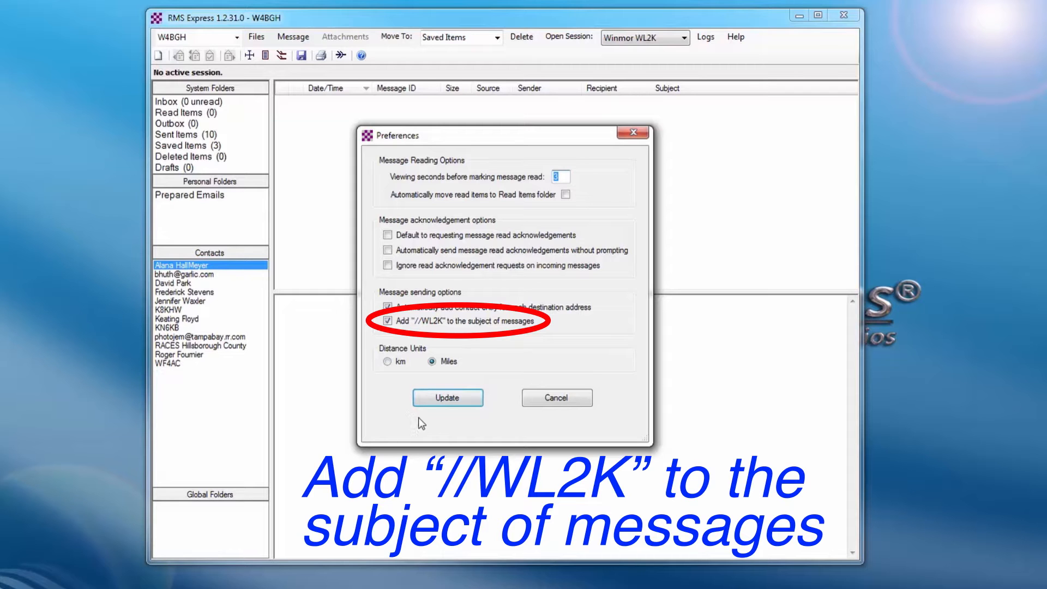
left_click(451, 397)
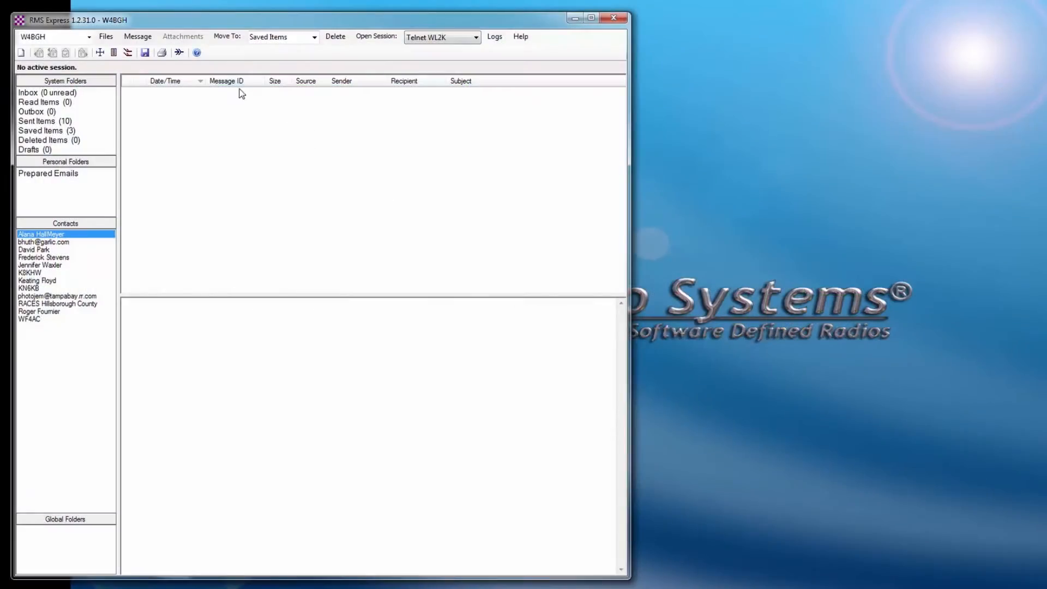
Start a new message to the recipient's e-mail address with subject 'Establish Winlink'.
left_click(145, 40)
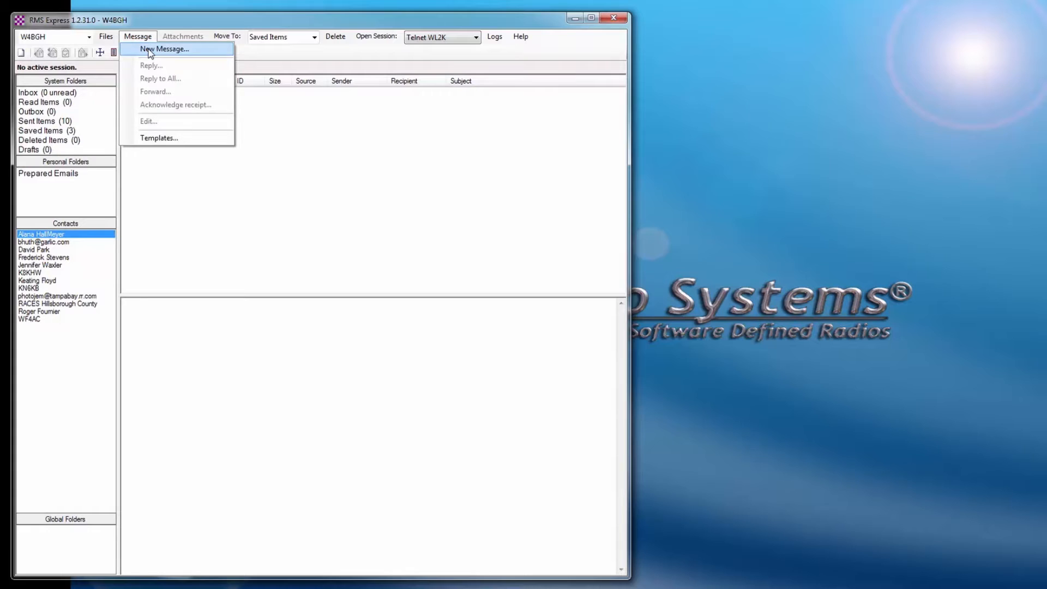
left_click(150, 51)
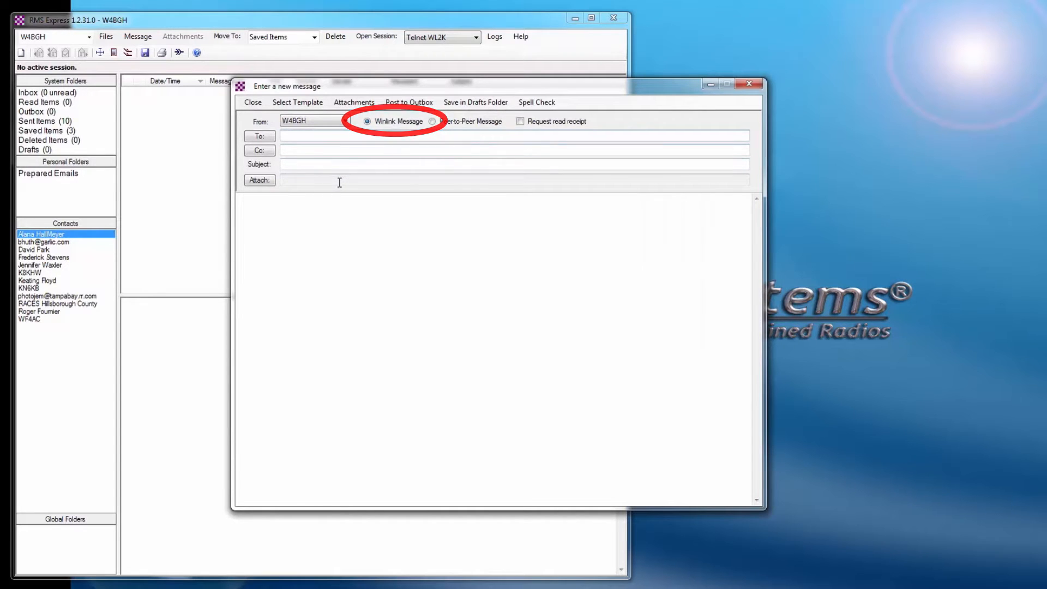
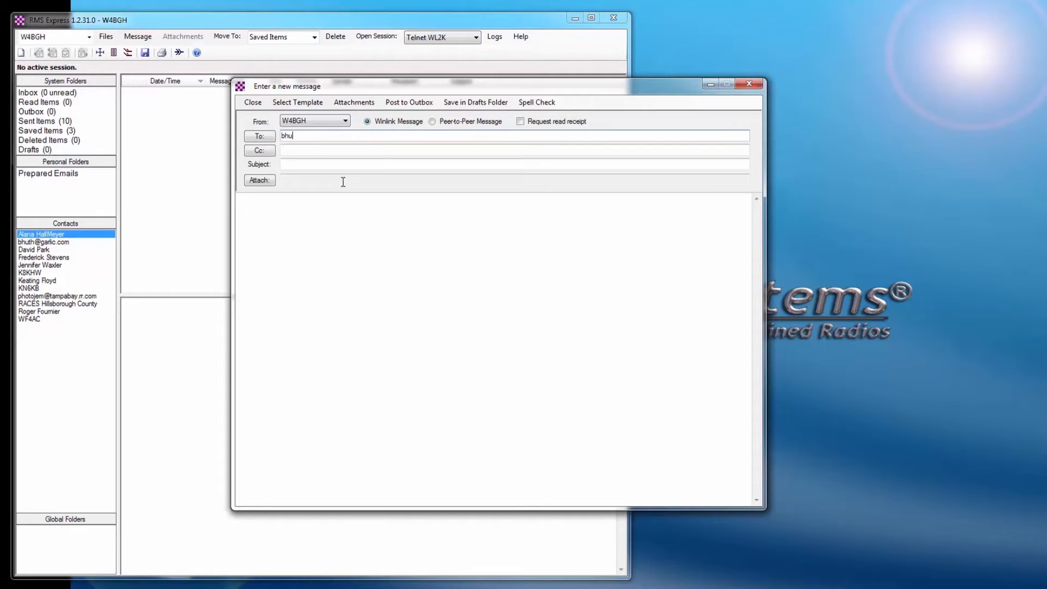
left_click(325, 164)
type("Establish Winlink")
Write 'This is to establish my Winlink address.', sign with the station callsign, and post to Outbox.
left_click(298, 246)
type("This is to establish my Winlink address.")
key("Return")
key("Return")
type("W4BGH")
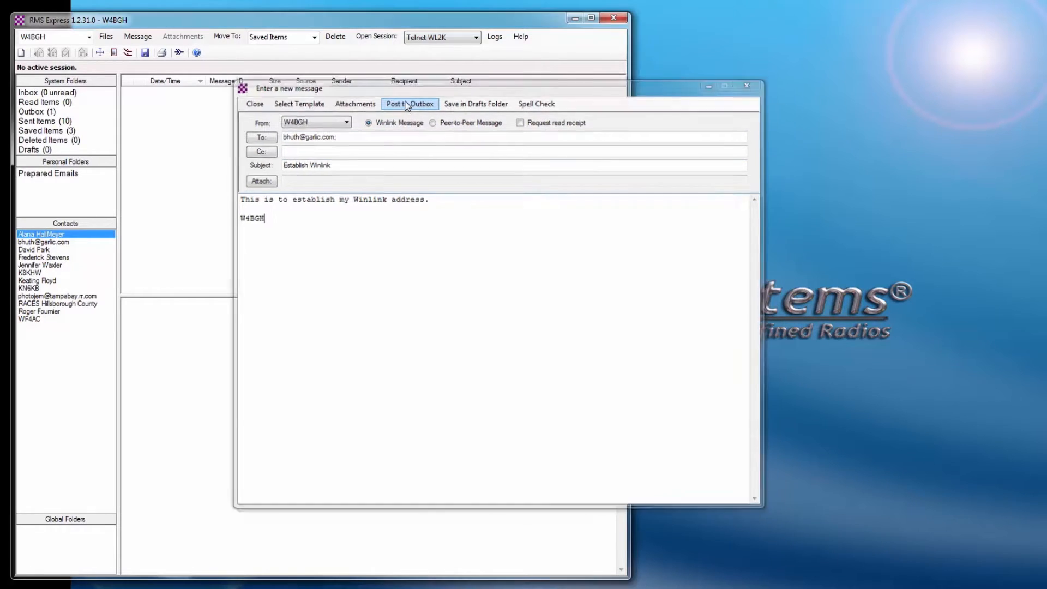
left_click(407, 104)
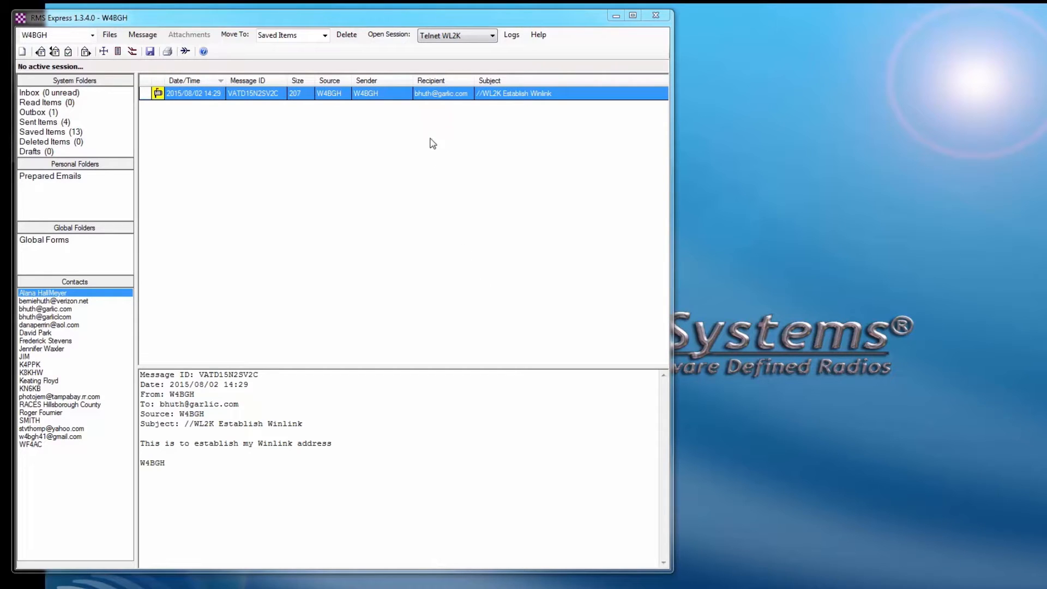
Keep Telnet WL2K as the session type and open a Telnet WL2K session.
left_click(492, 38)
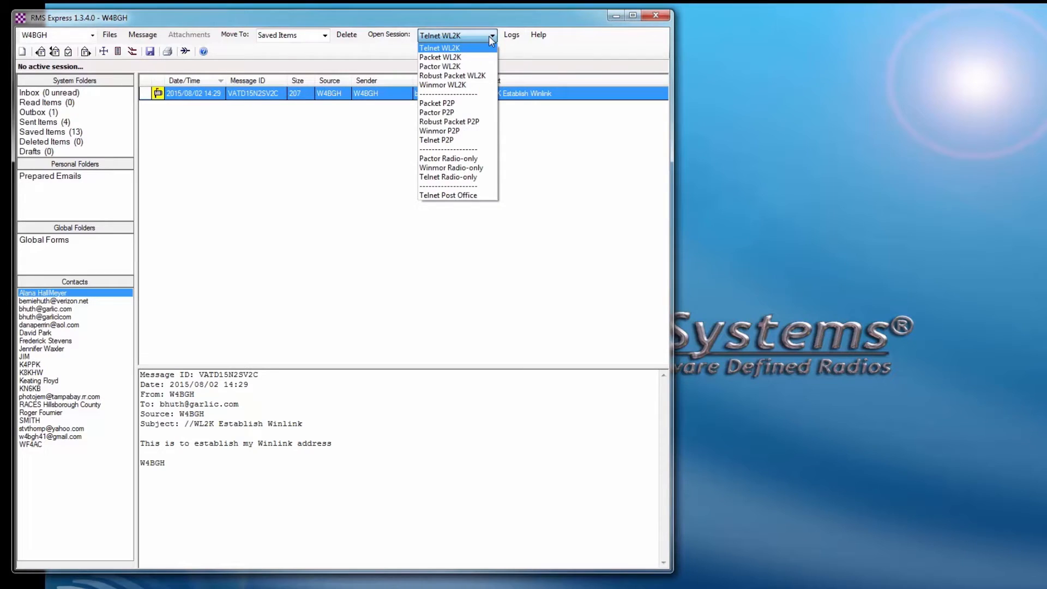
left_click(454, 49)
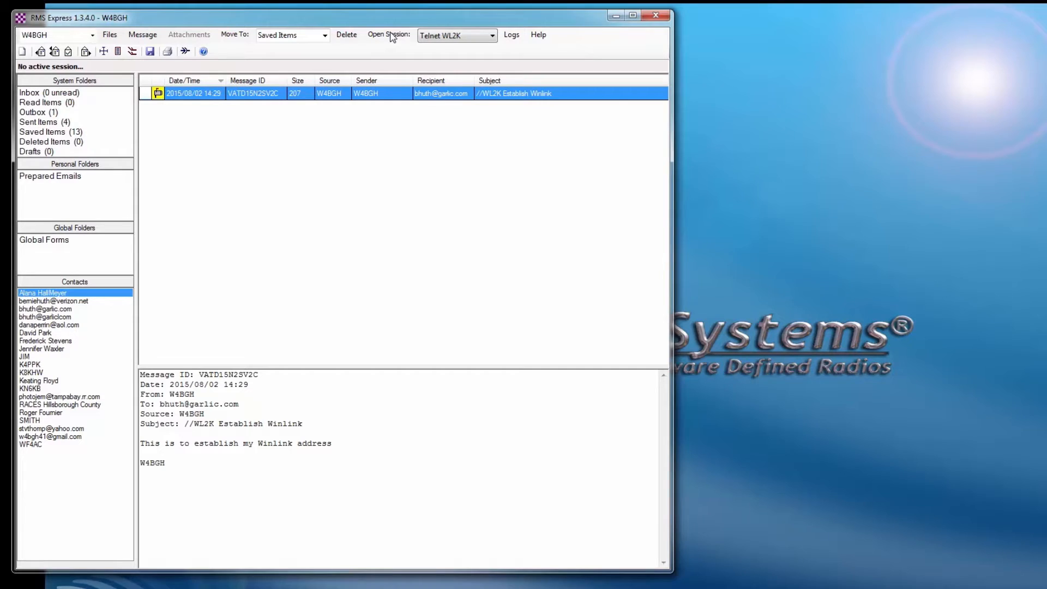
left_click(390, 35)
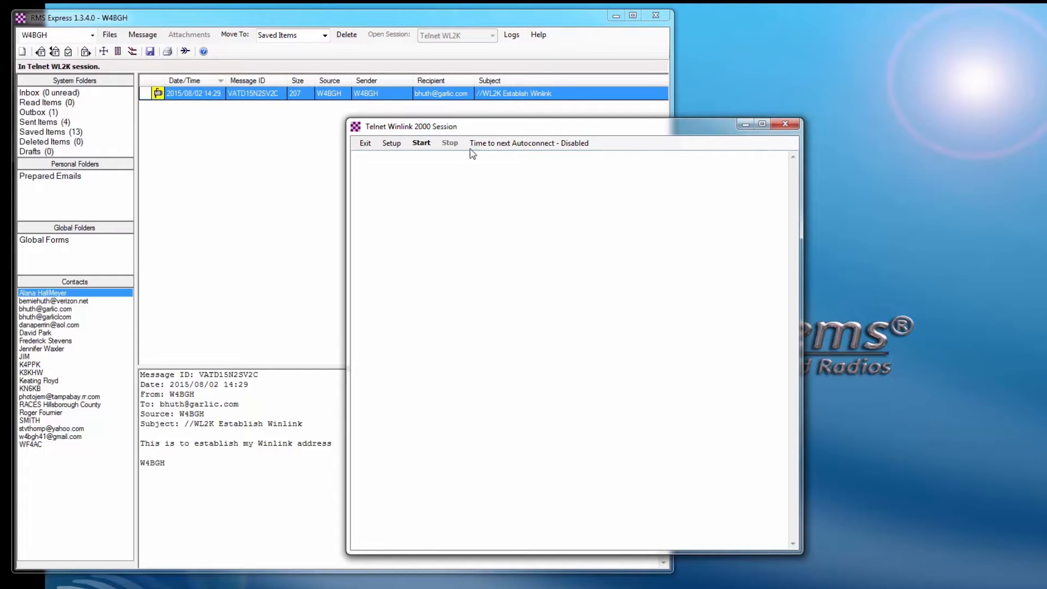
Start the Telnet session to deliver the Establish Winlink message, then exit once it completes.
left_click(422, 143)
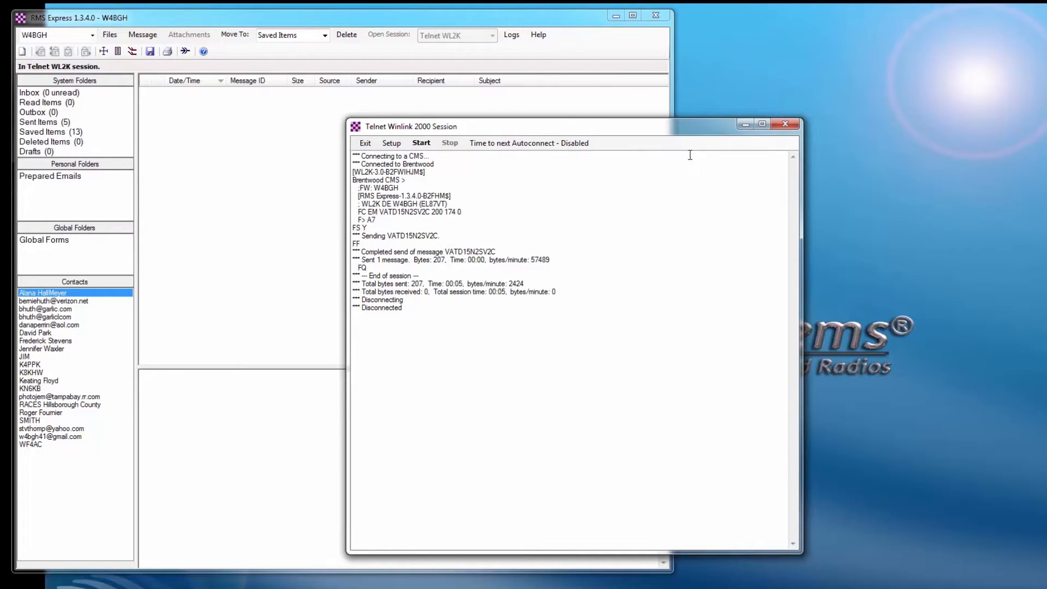
left_click(365, 143)
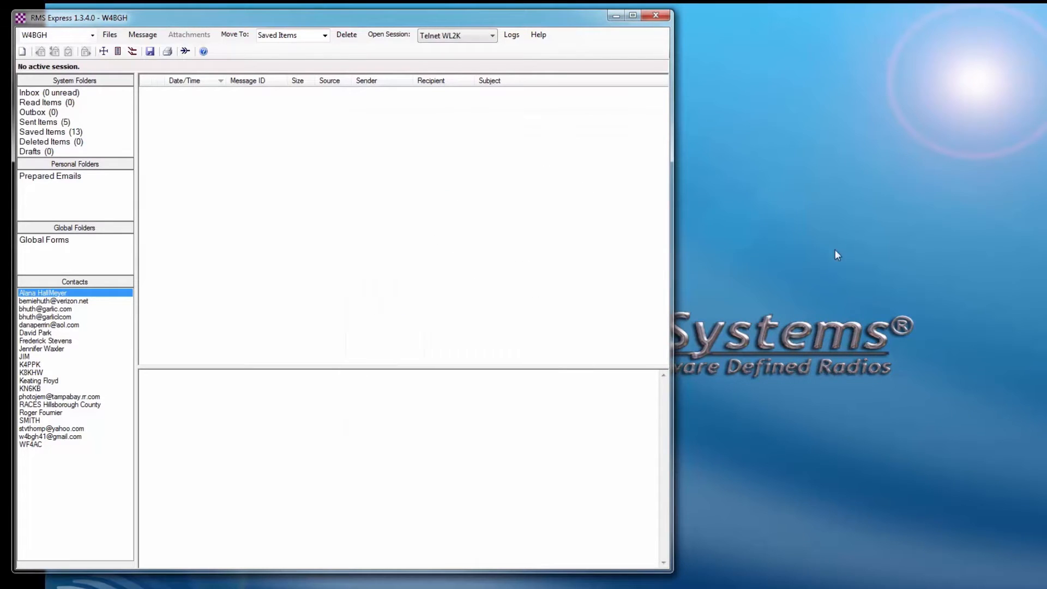
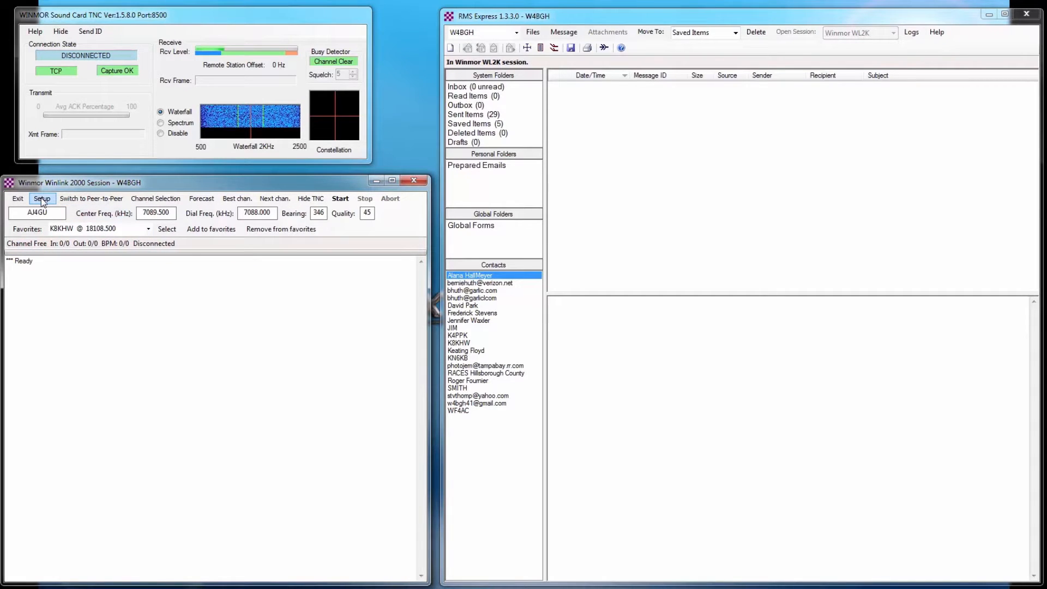
Save the WINMOR TNC setup with DAX Audio devices and Identify with Morse Code checked.
left_click(42, 199)
left_click(56, 213)
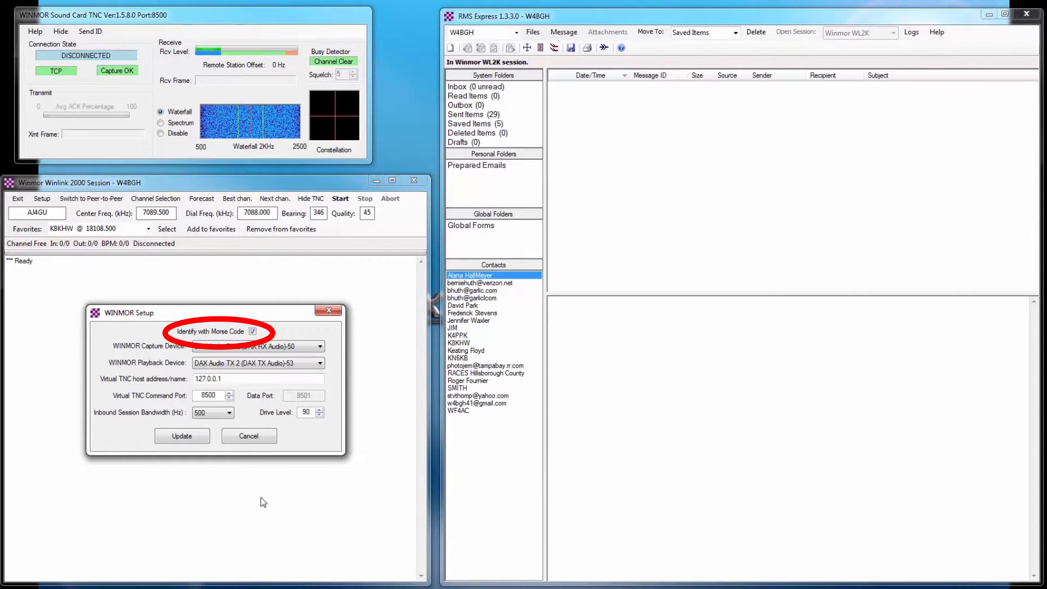
left_click(192, 437)
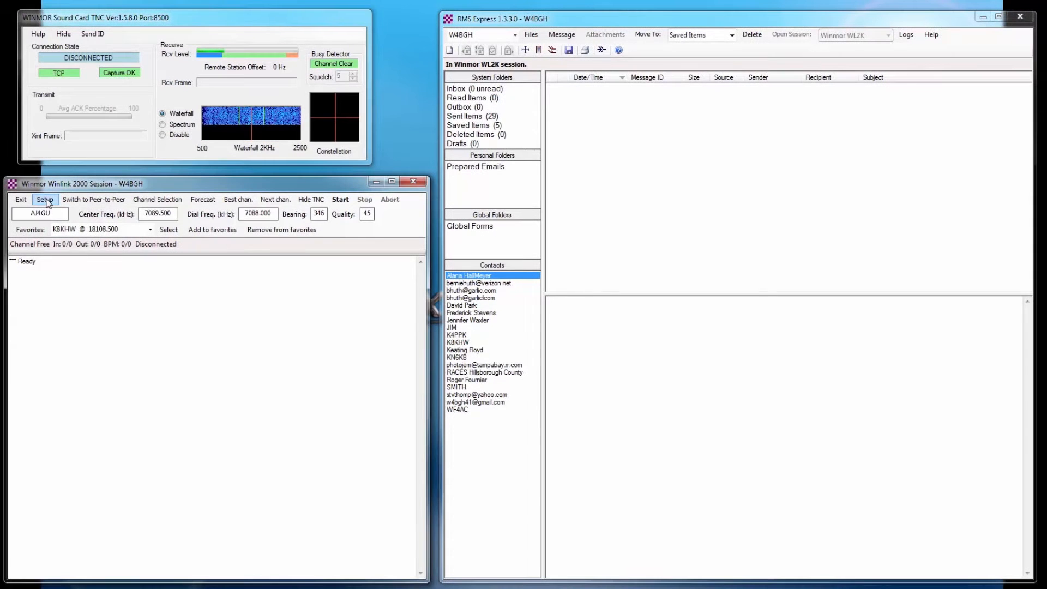
left_click(47, 201)
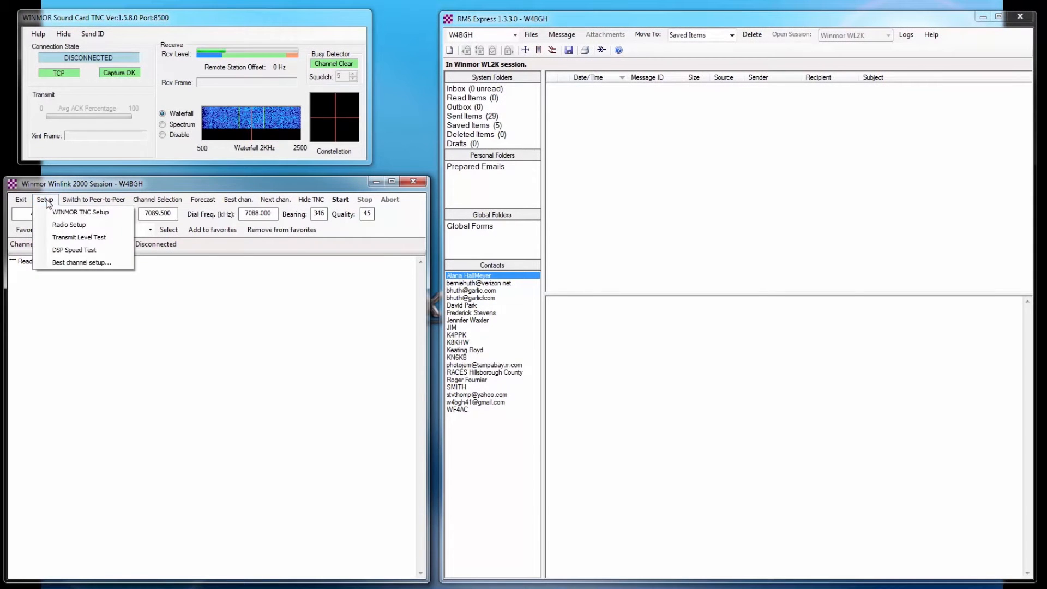
left_click(57, 224)
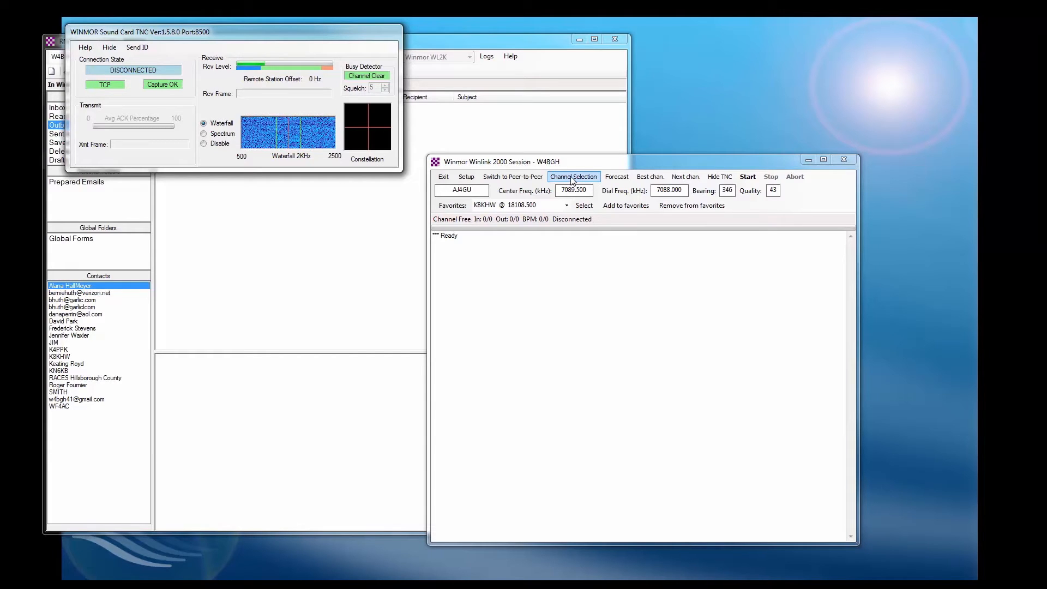
Open and enlarge the HF Channel Selector, then refresh its gateway table via the internet.
left_click(572, 178)
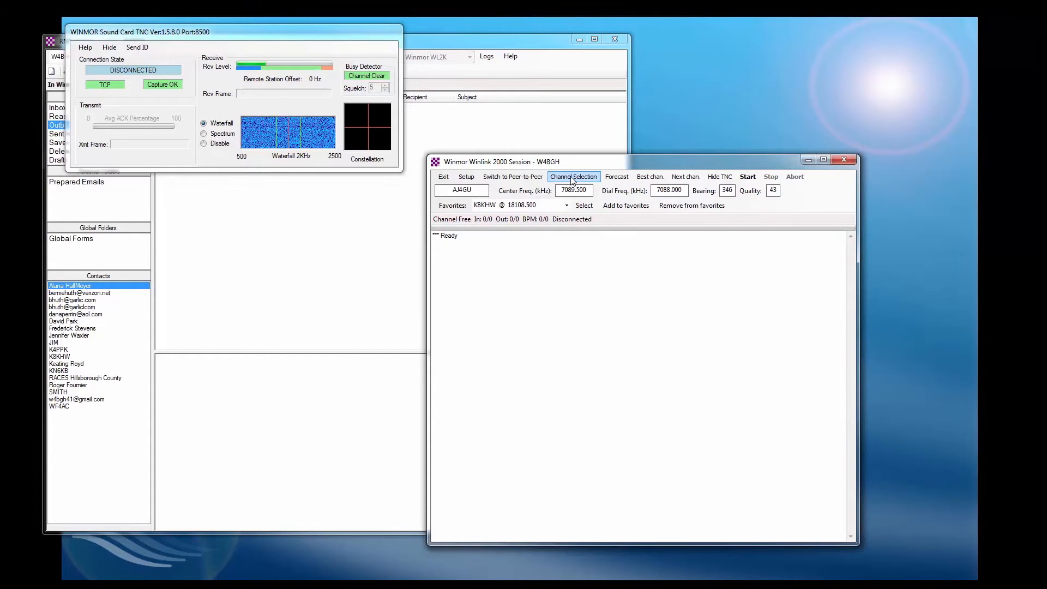
left_click(571, 179)
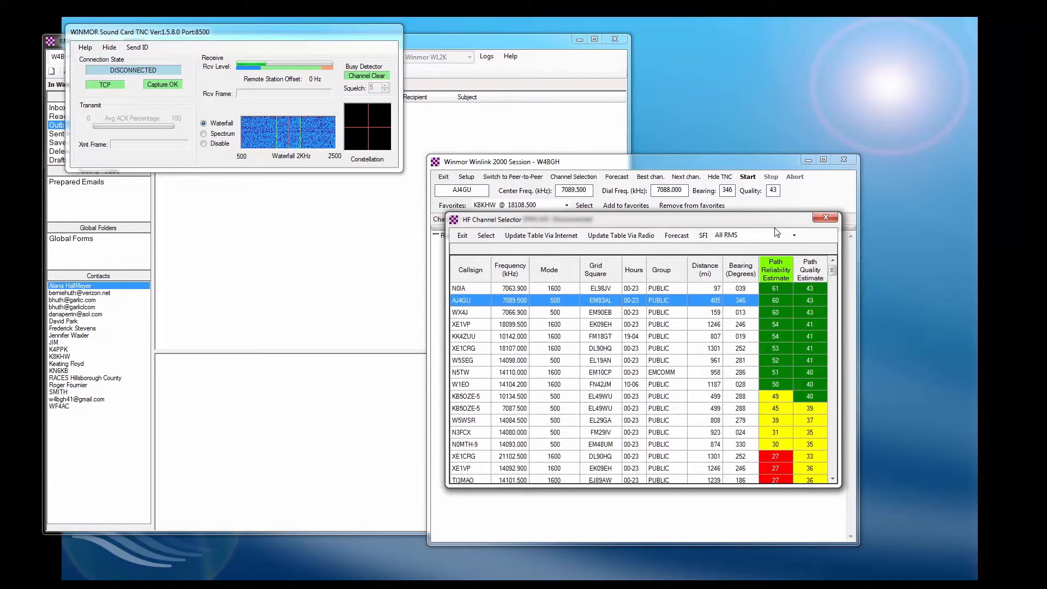
left_click_drag(765, 220, 754, 56)
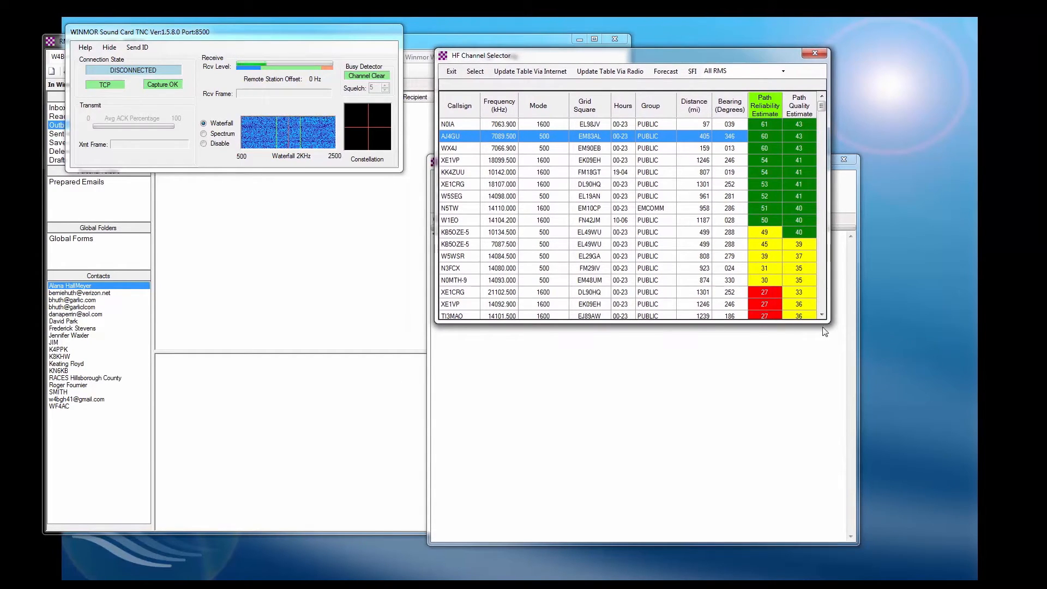
left_click_drag(820, 322, 840, 562)
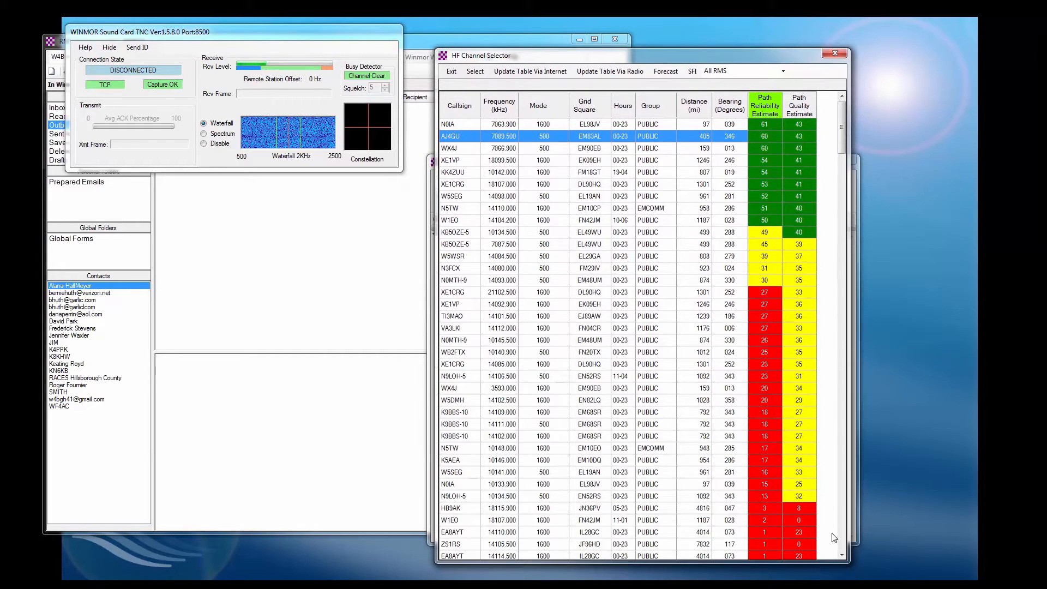
left_click(529, 77)
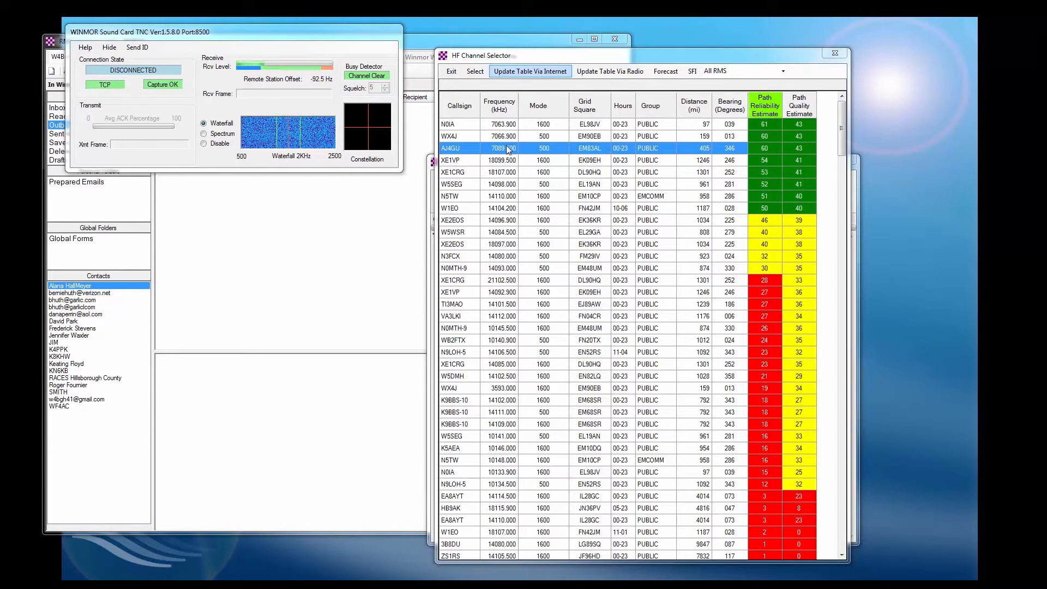
Load the top-reliability gateway at 7063.900 kHz center (7062.400 kHz dial) into the Winmor session.
left_click(465, 124)
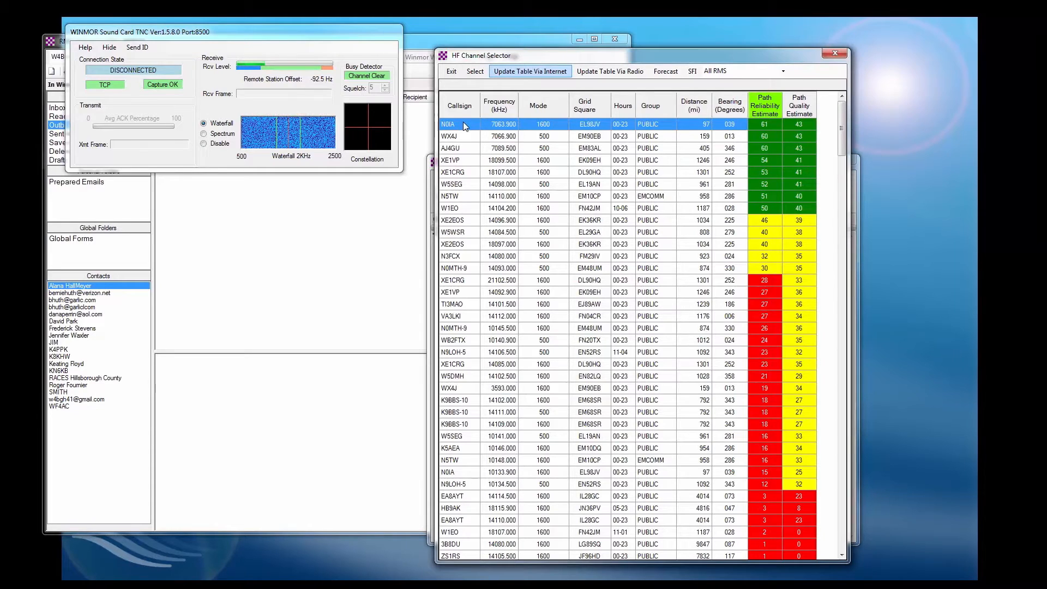
double_click(466, 125)
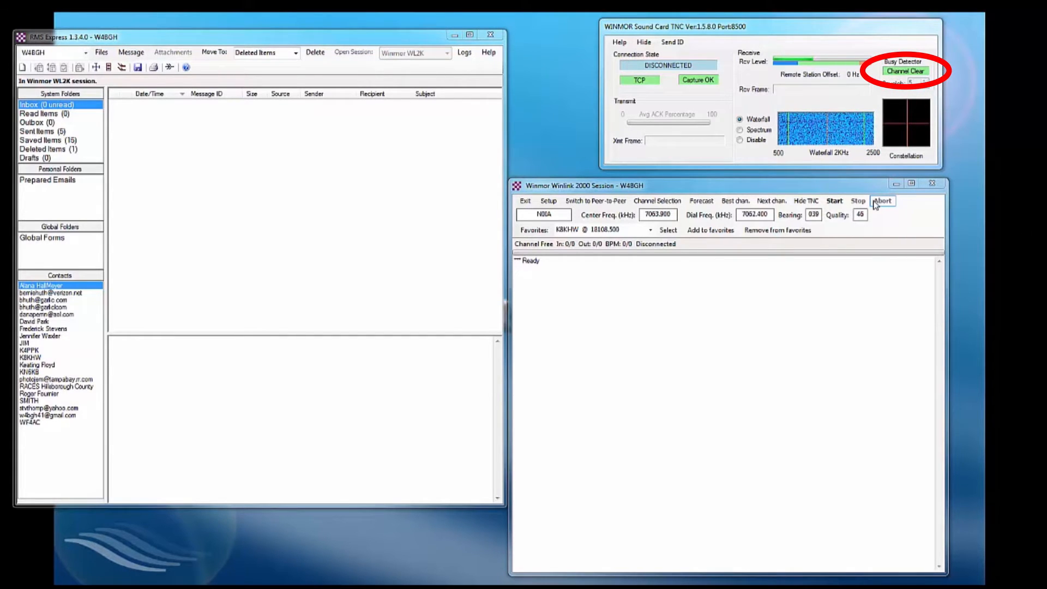
Call the chosen gateway, then open a Packet WL2K session and its Kantronics COM4 TNC setup.
left_click(838, 203)
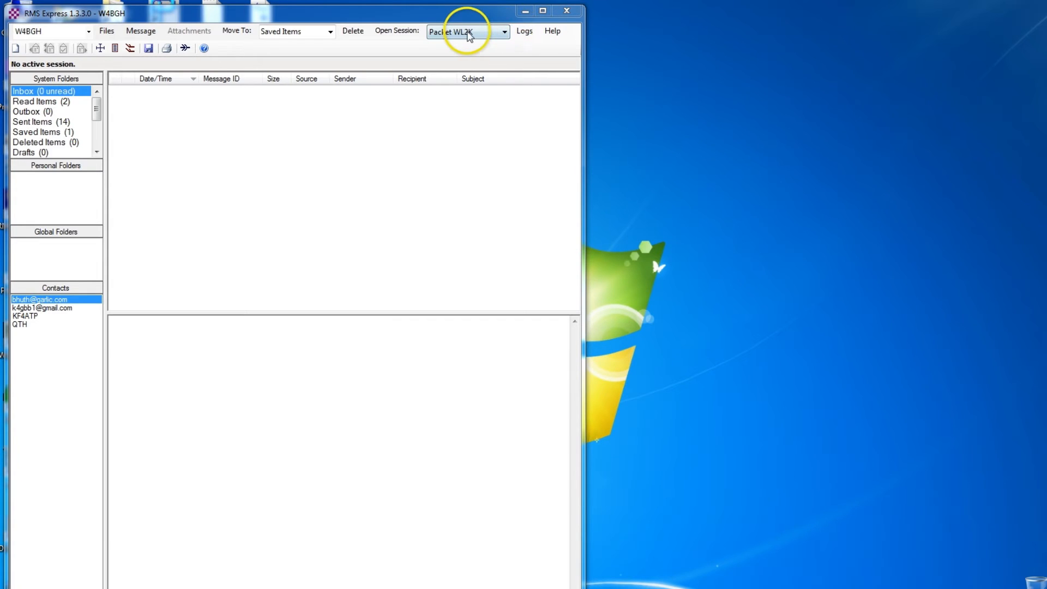
left_click(388, 31)
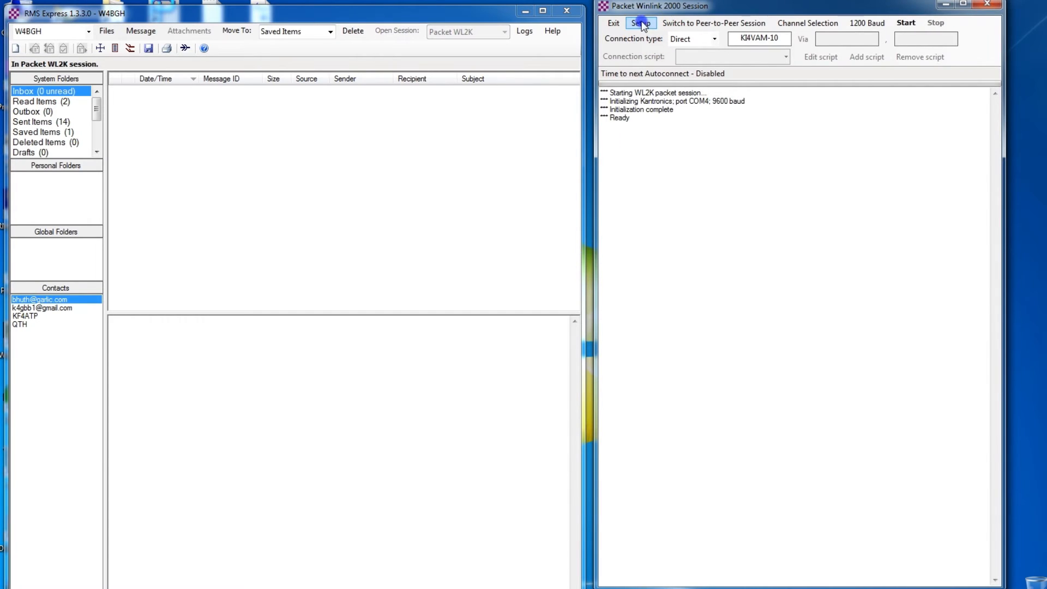
left_click(642, 23)
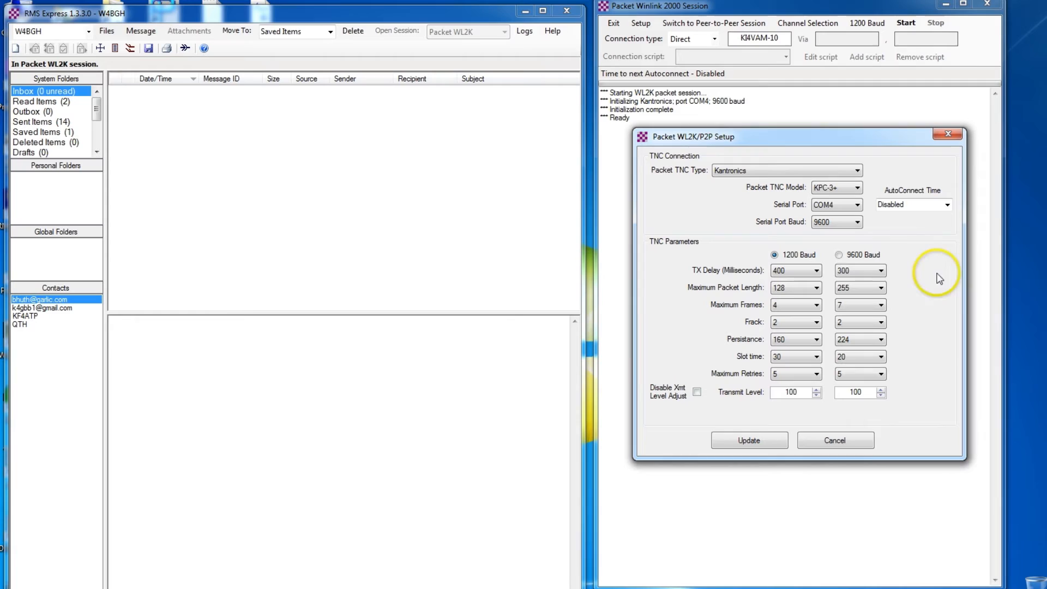
left_click(857, 171)
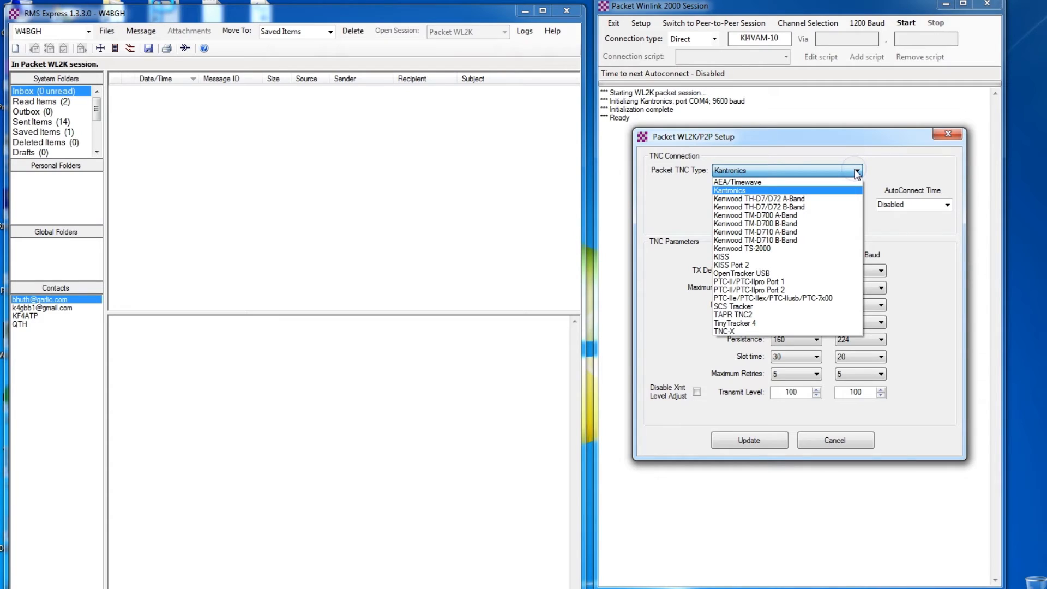
left_click(857, 172)
left_click(857, 188)
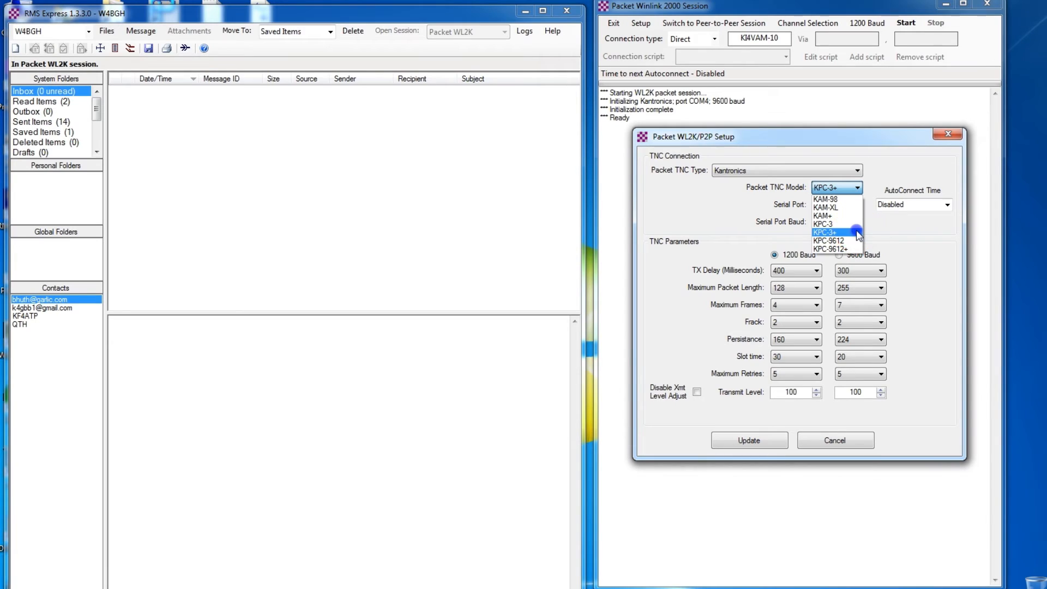
left_click(859, 234)
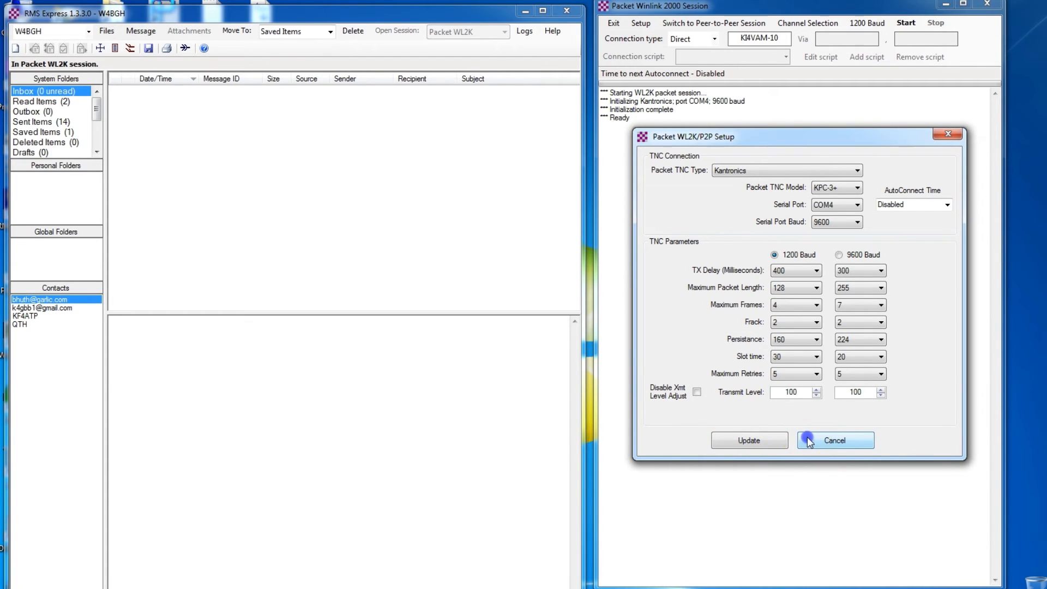
Cancel the Packet WL2K/P2P Setup unchanged and switch to the winlink.org home page in the browser.
left_click(807, 440)
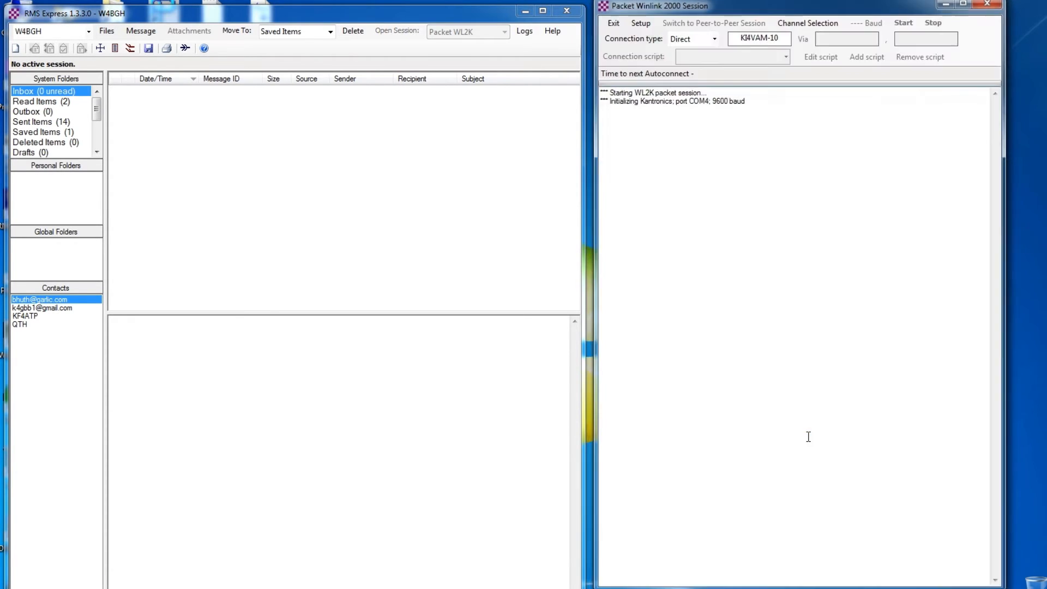
left_click(825, 342)
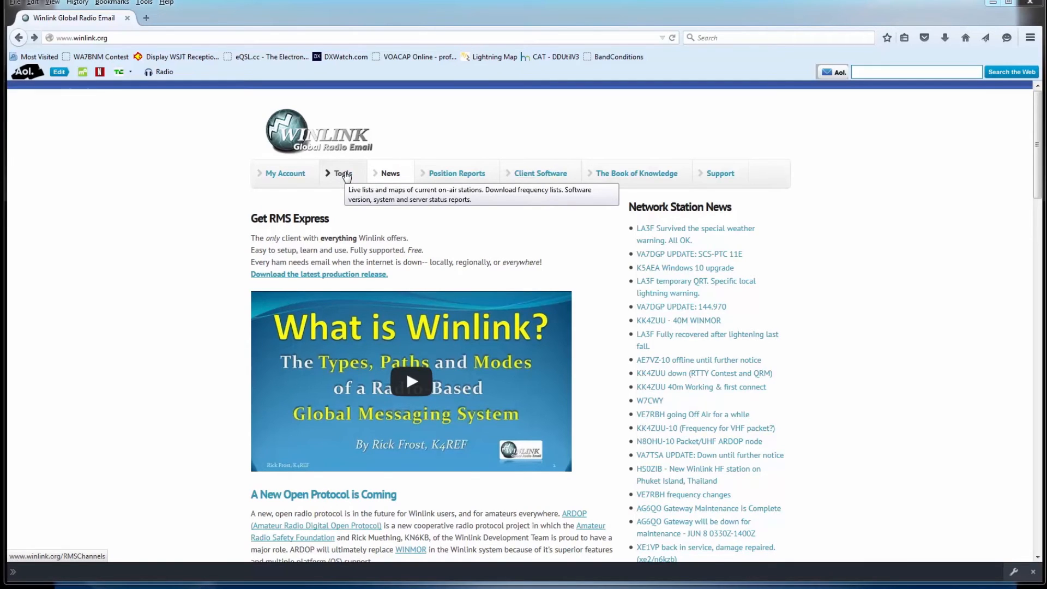
Show only packet gateways on the Winlink RMS map and center it on North America.
left_click(346, 174)
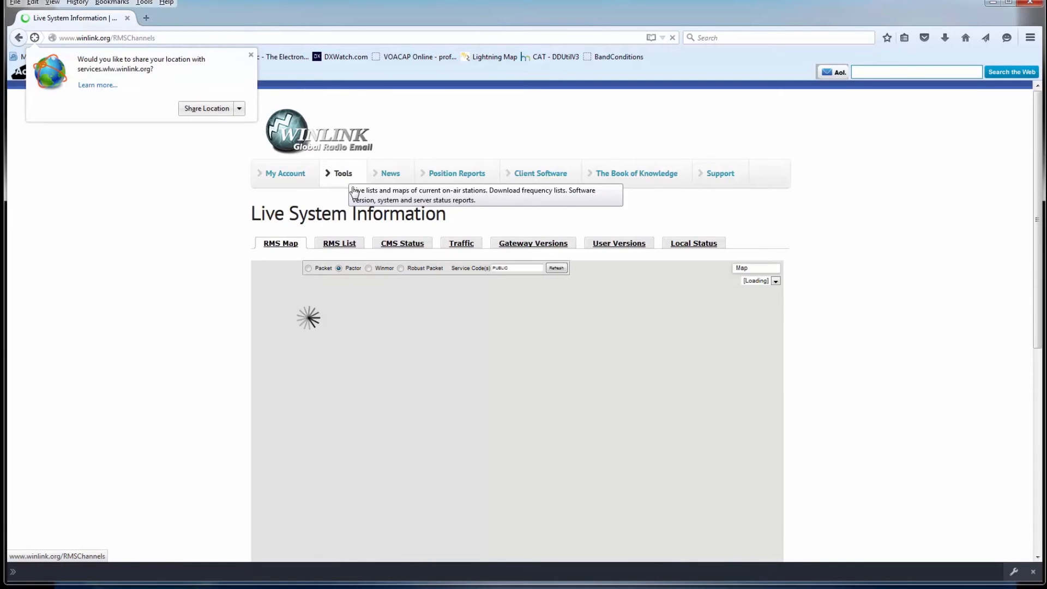
left_click(308, 268)
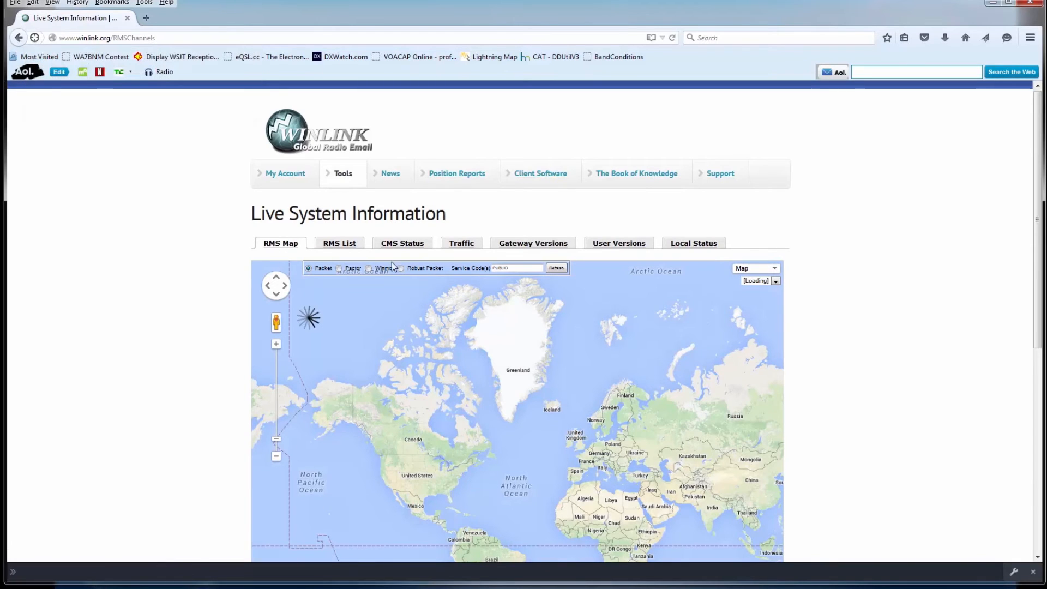
scroll(1037, 283, "down", 5)
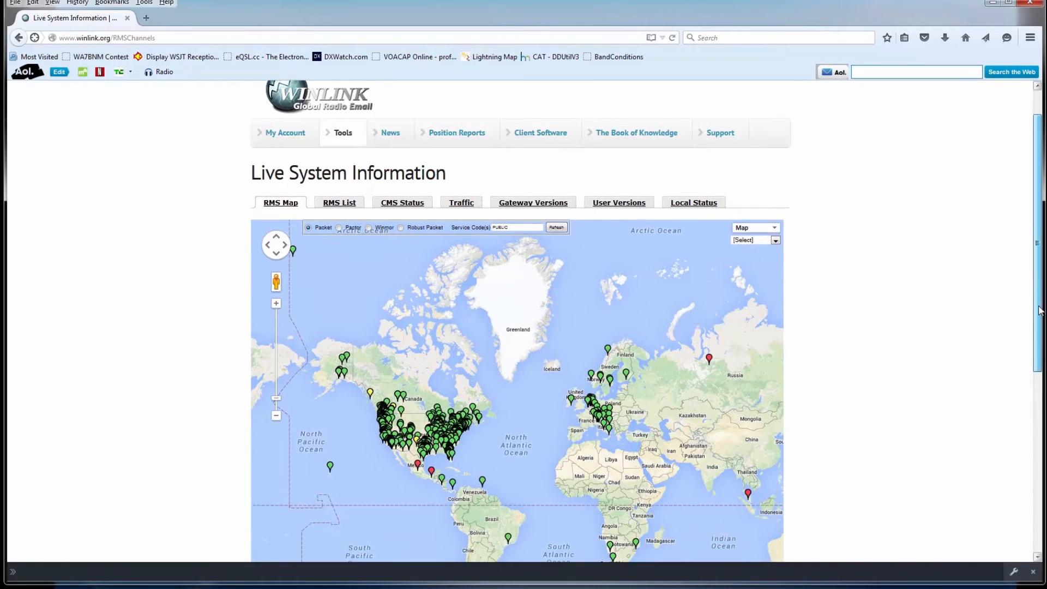
left_click_drag(528, 355, 632, 361)
scroll(632, 362, "up", 1)
left_click_drag(568, 332, 642, 357)
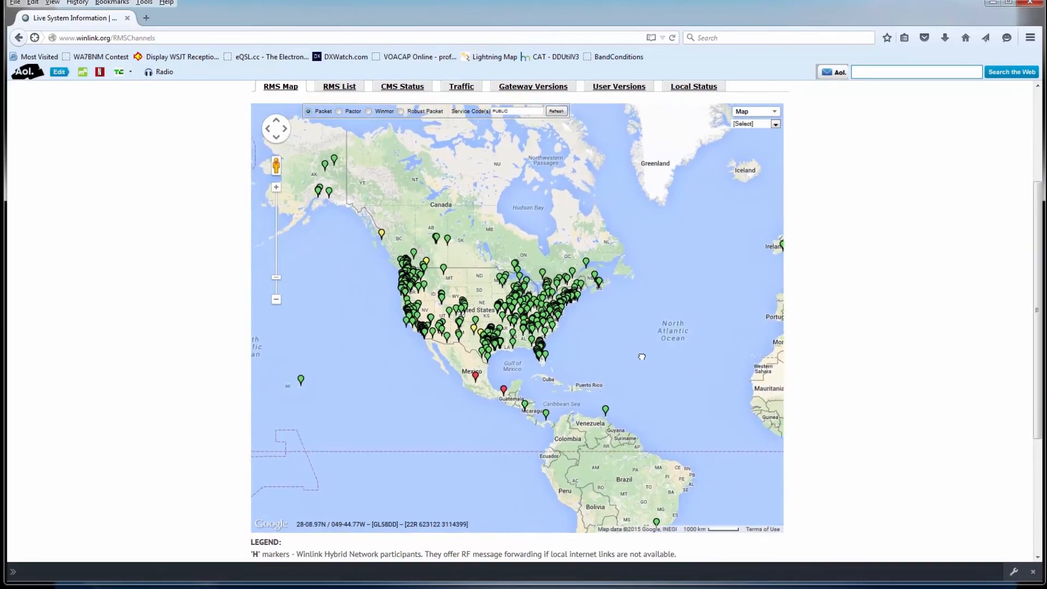
Zoom into Tampa, view the Lithia gateway details, and start the Packet WL2K session calling it.
scroll(642, 357, "up", 1)
left_click_drag(588, 333, 749, 358)
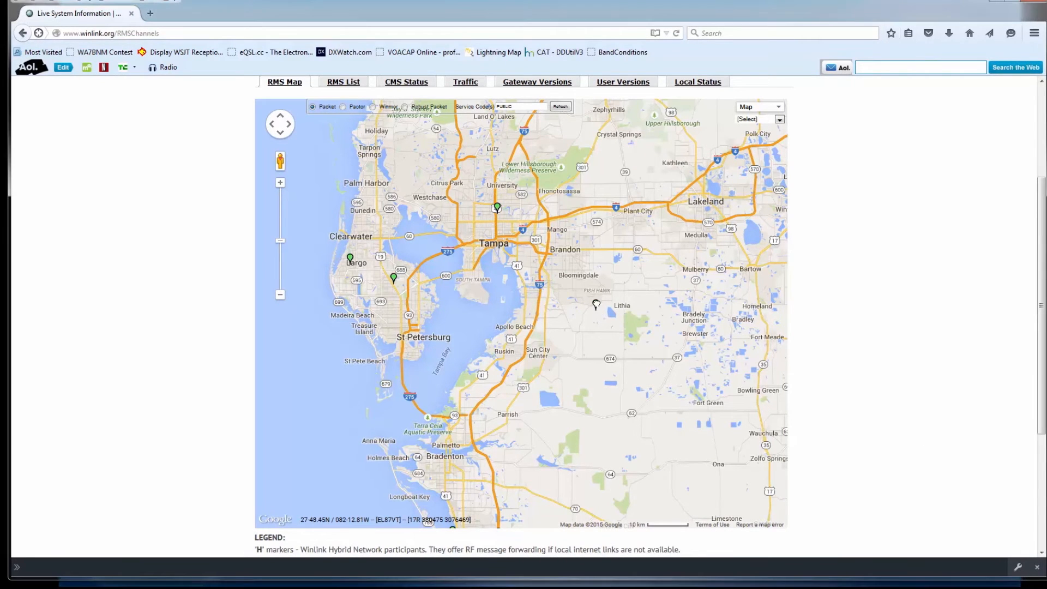
left_click(596, 305)
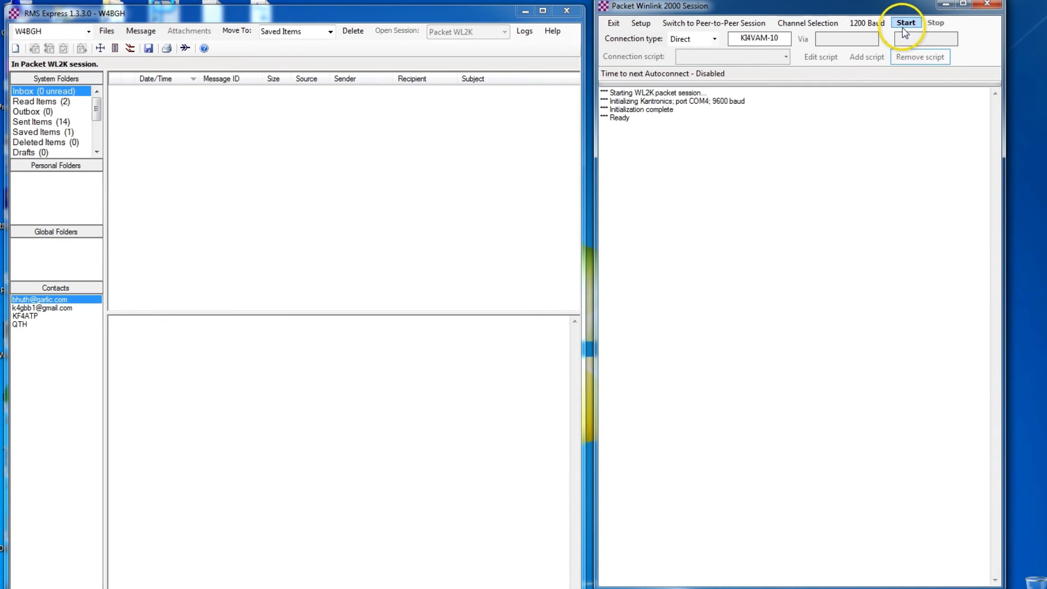
left_click(905, 24)
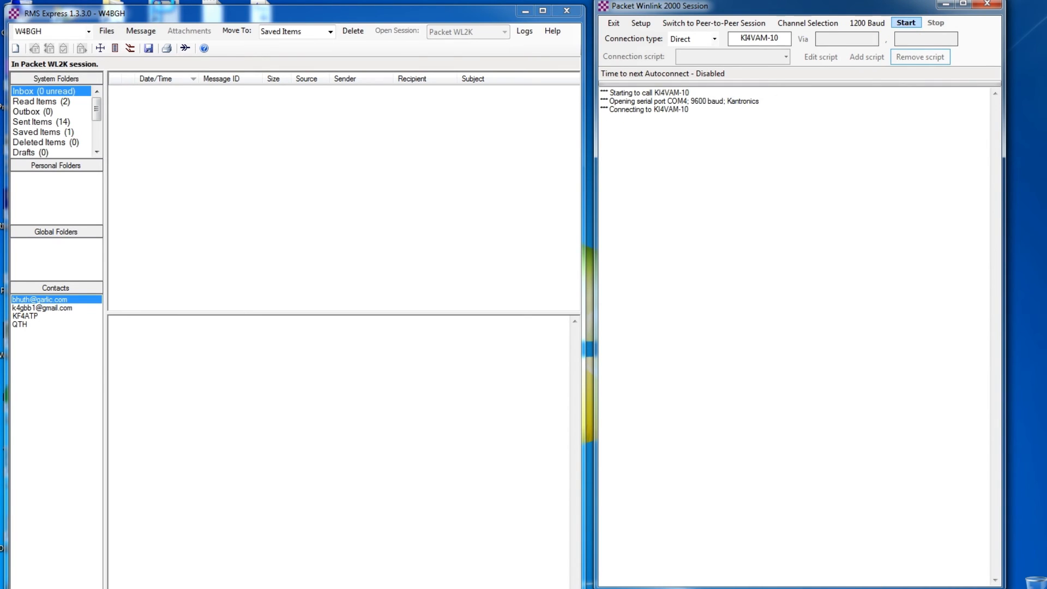